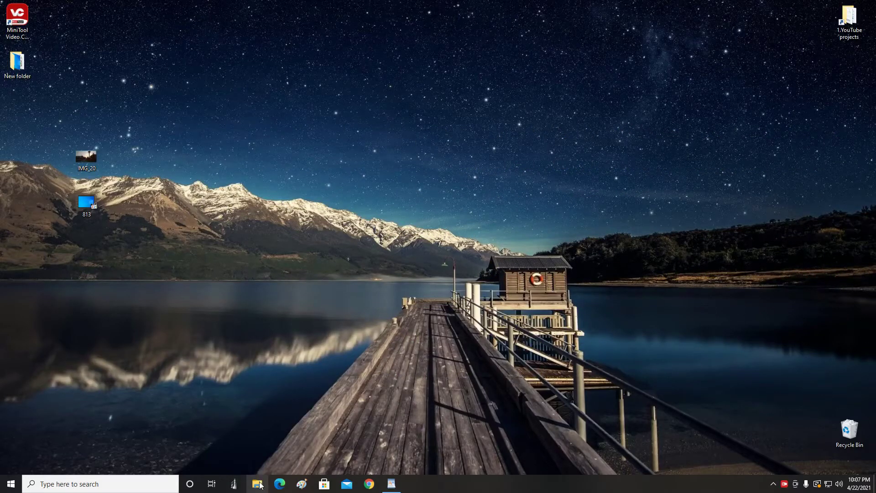
- Open File Explorer from the taskbar, close it, then reopen it from the Win+X menu and show its View options
{"action": "left_click", "coordinate": [257, 484]}
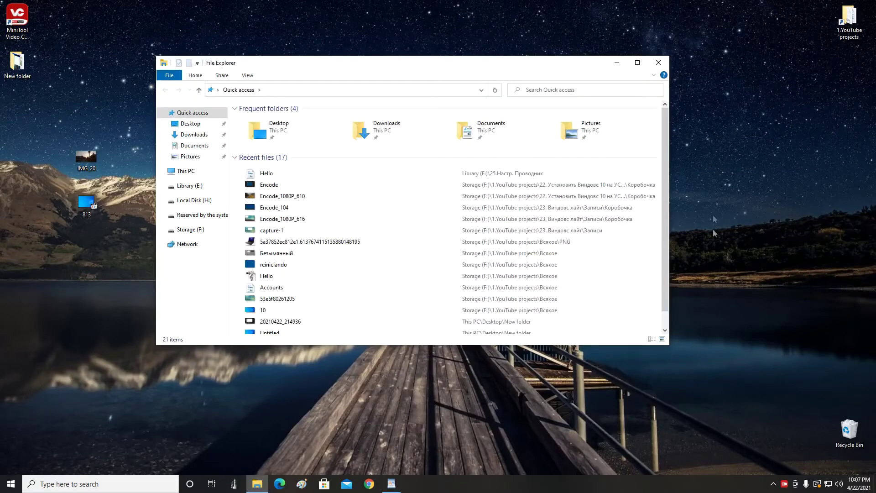
{"action": "left_click", "coordinate": [658, 62]}
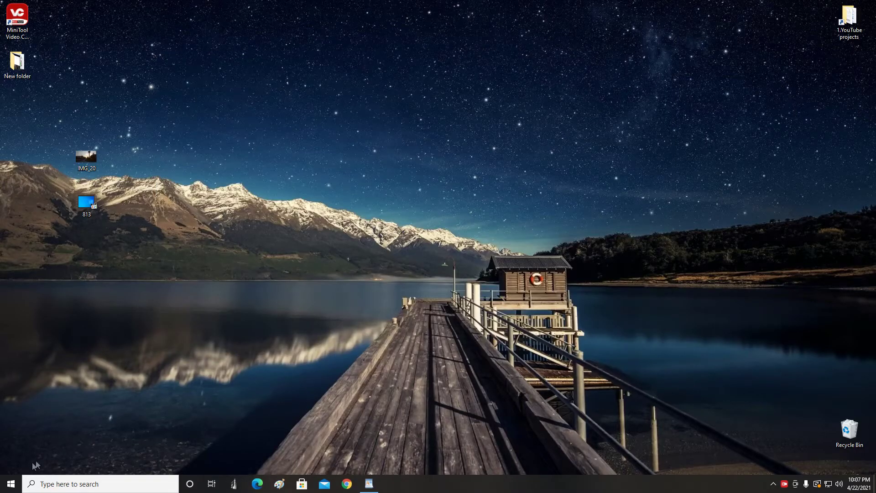
{"action": "right_click", "coordinate": [13, 483]}
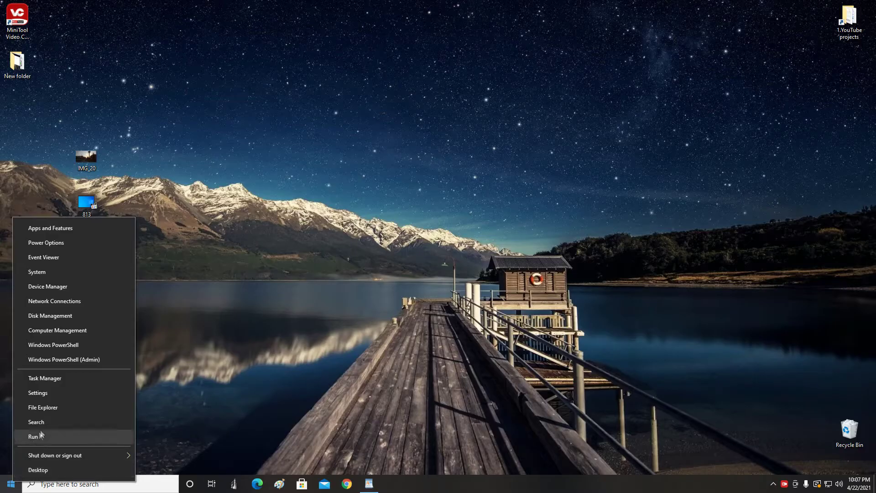
{"action": "left_click", "coordinate": [122, 408]}
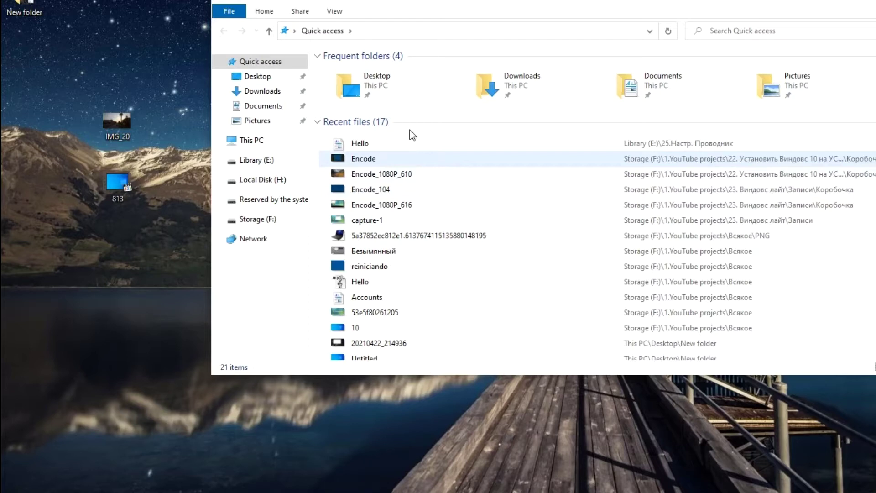
{"action": "left_click", "coordinate": [343, 11]}
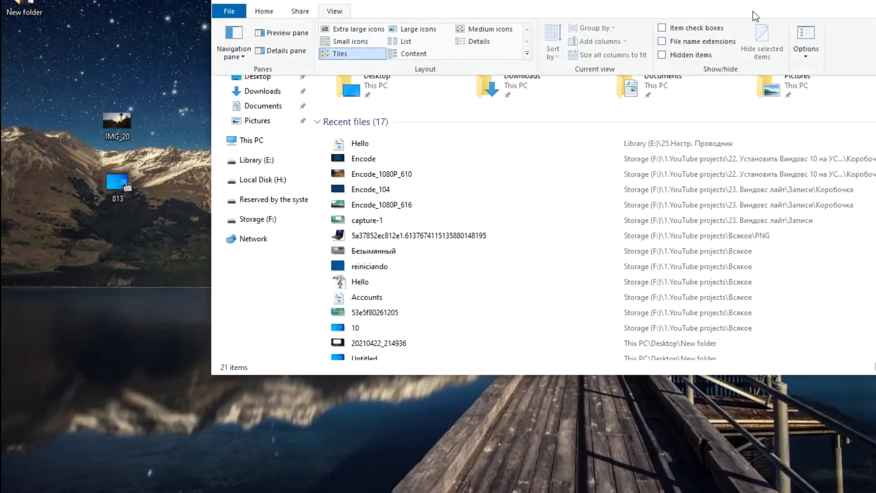
- In Folder Options, stop Quick access showing recent files and frequent folders, and apply
{"action": "left_click", "coordinate": [809, 35]}
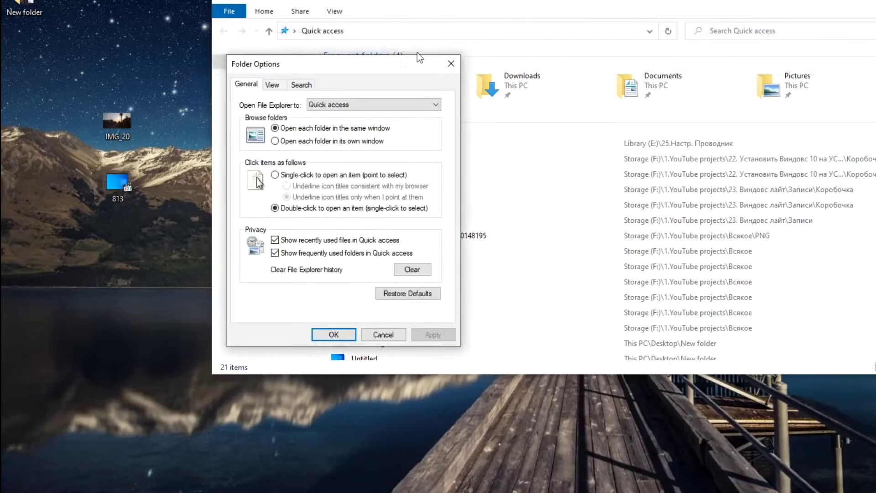
{"action": "left_click_drag", "start_coordinate": [373, 71], "coordinate": [658, 54]}
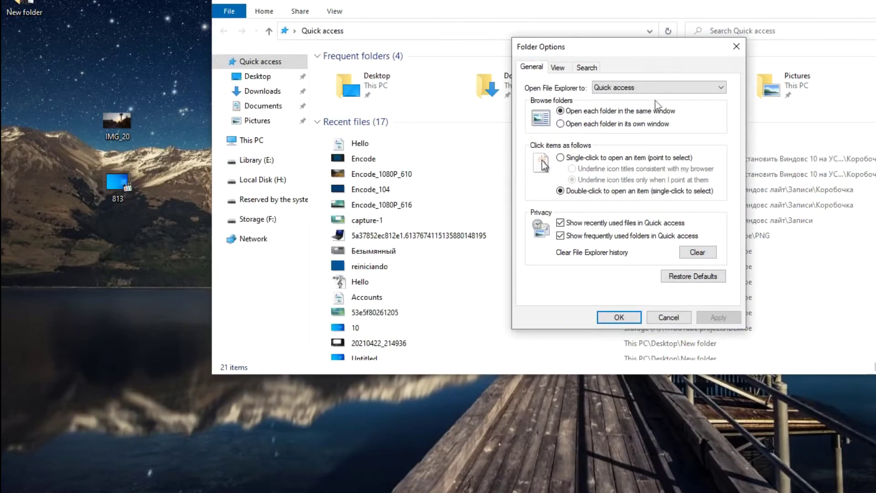
{"action": "left_click", "coordinate": [560, 223]}
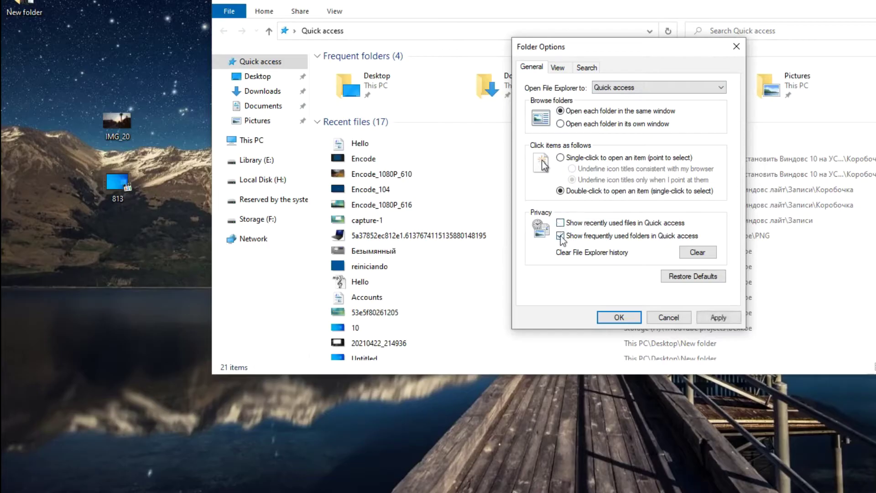
{"action": "left_click", "coordinate": [560, 235]}
{"action": "left_click", "coordinate": [719, 318]}
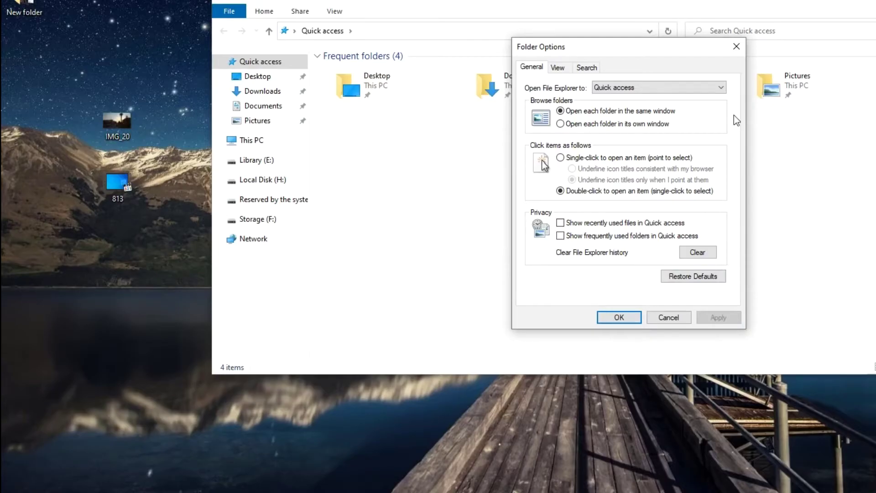
- Set 'Open File Explorer to' This PC and confirm Folder Options
{"action": "left_click", "coordinate": [720, 89]}
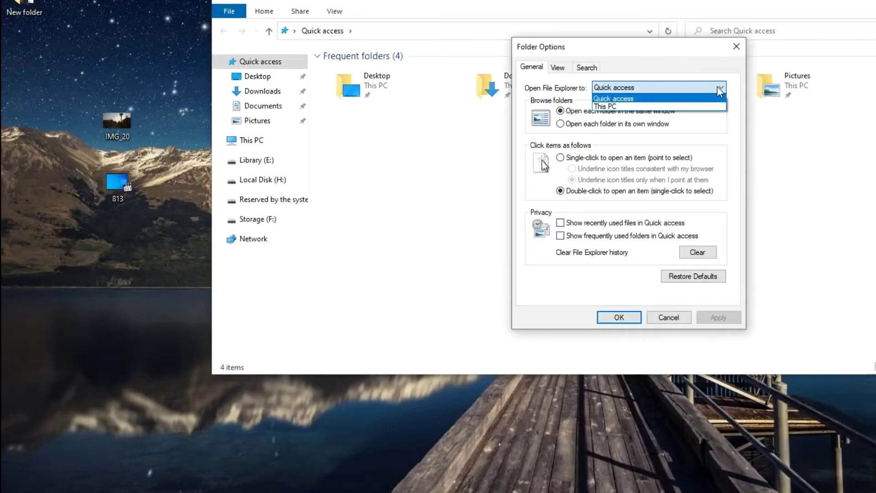
{"action": "left_click", "coordinate": [672, 108]}
{"action": "left_click", "coordinate": [718, 319]}
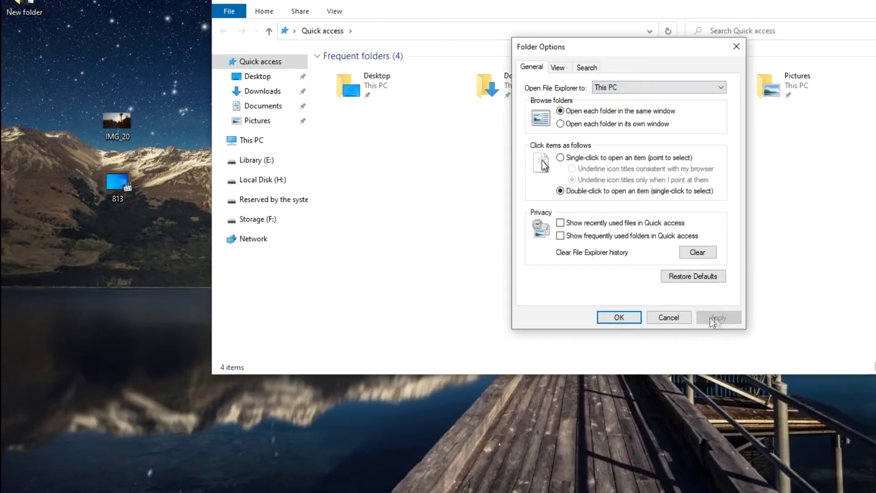
{"action": "left_click", "coordinate": [632, 315]}
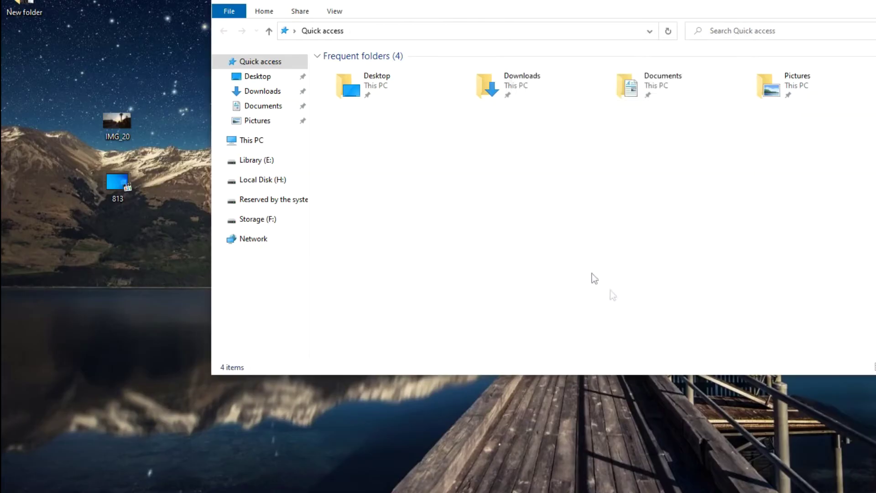
- Check the IMG_20 picture's properties to confirm it is a JPG file
{"action": "left_click", "coordinate": [333, 12]}
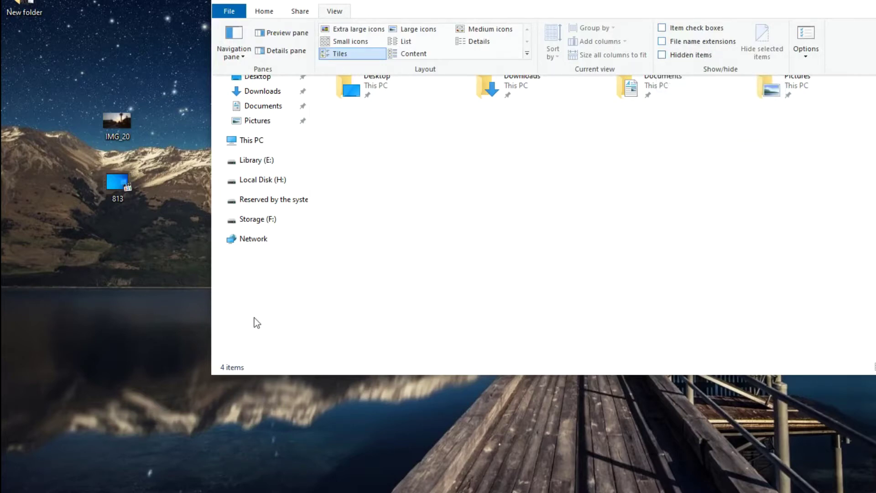
{"action": "left_click", "coordinate": [171, 291]}
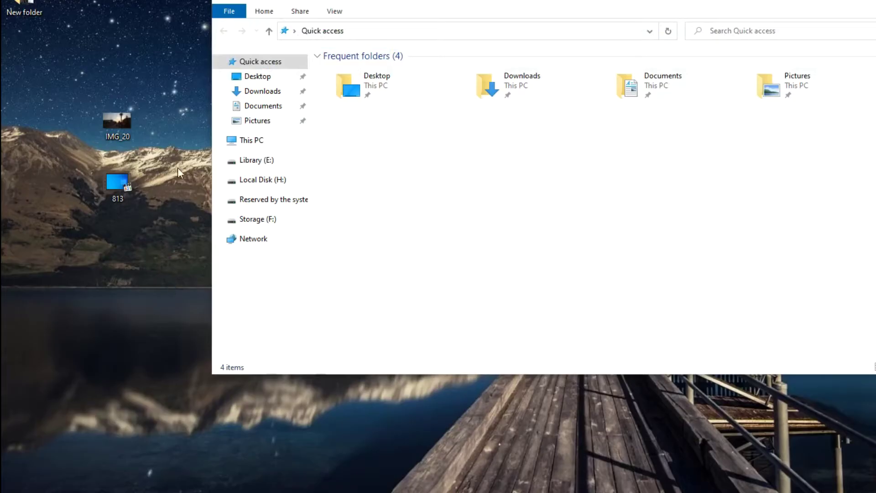
{"action": "right_click", "coordinate": [117, 115]}
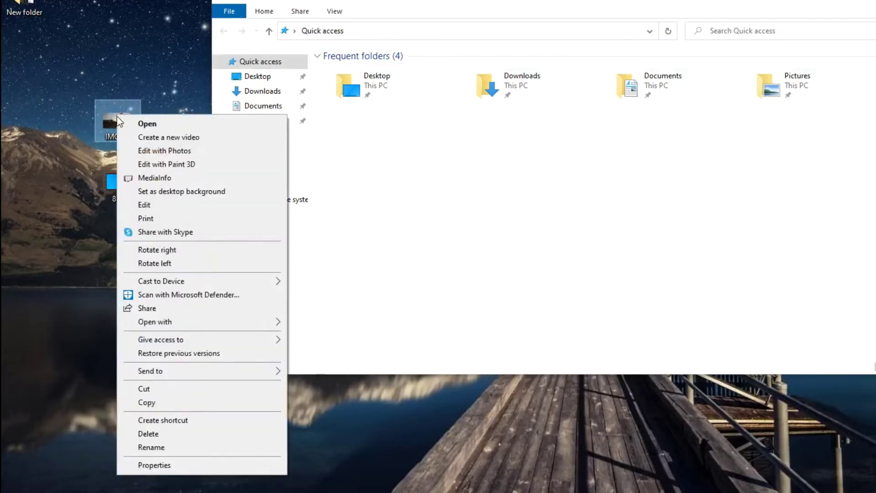
{"action": "left_click", "coordinate": [128, 464]}
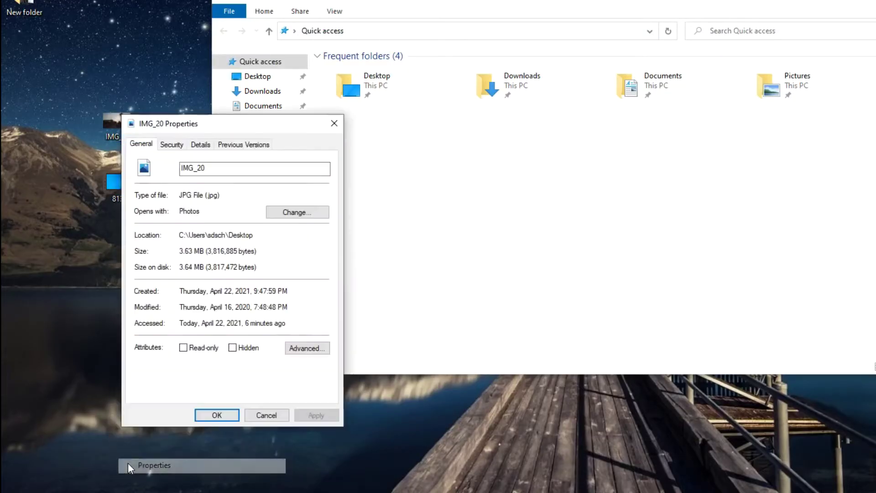
{"action": "left_click_drag", "start_coordinate": [266, 119], "coordinate": [571, 48]}
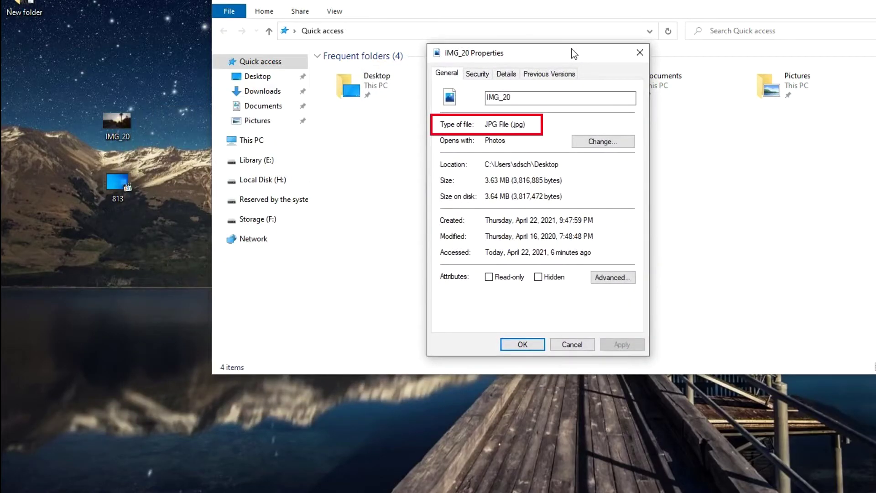
{"action": "left_click", "coordinate": [523, 344]}
- Open the 813 video's properties to see its AVI Video File type
{"action": "right_click", "coordinate": [119, 185]}
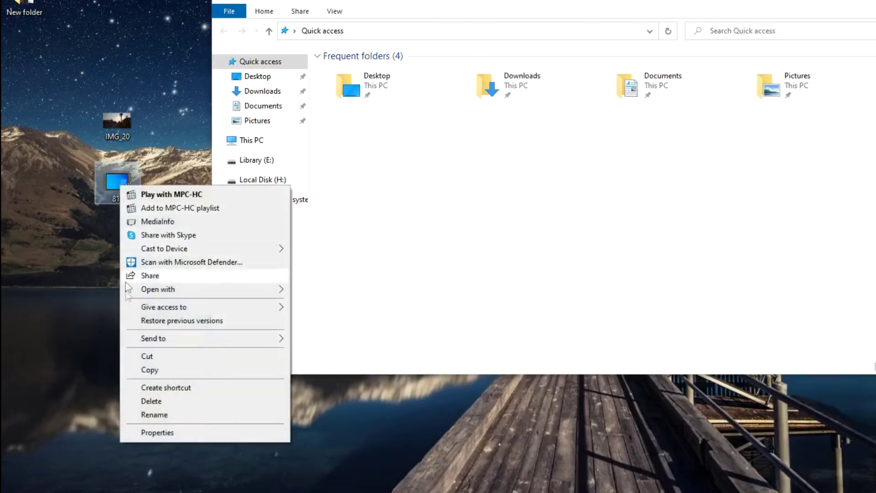
{"action": "left_click", "coordinate": [123, 431]}
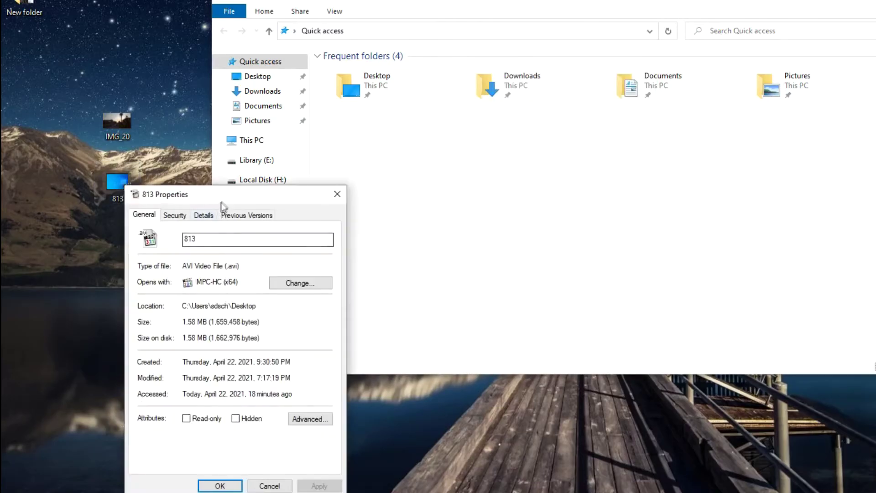
{"action": "left_click_drag", "start_coordinate": [219, 201], "coordinate": [543, 77]}
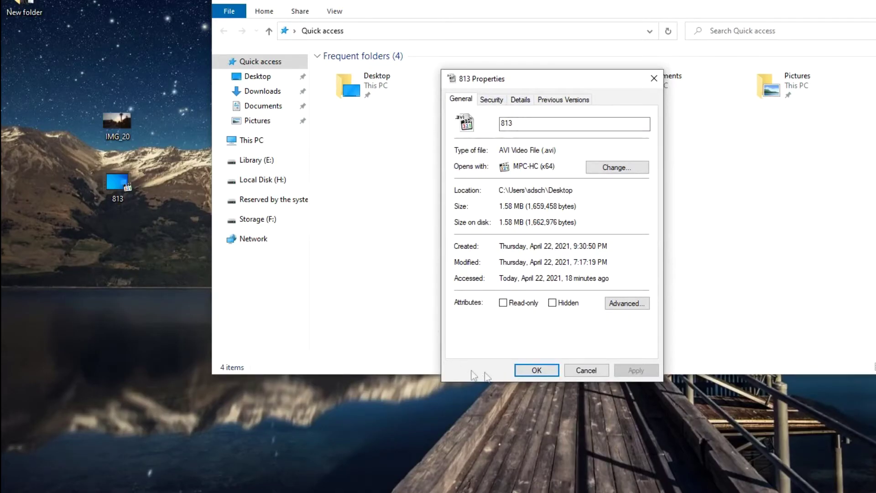
- Close the 813 properties, turn on file name extensions, and pin File Explorer to the taskbar
{"action": "left_click", "coordinate": [537, 370]}
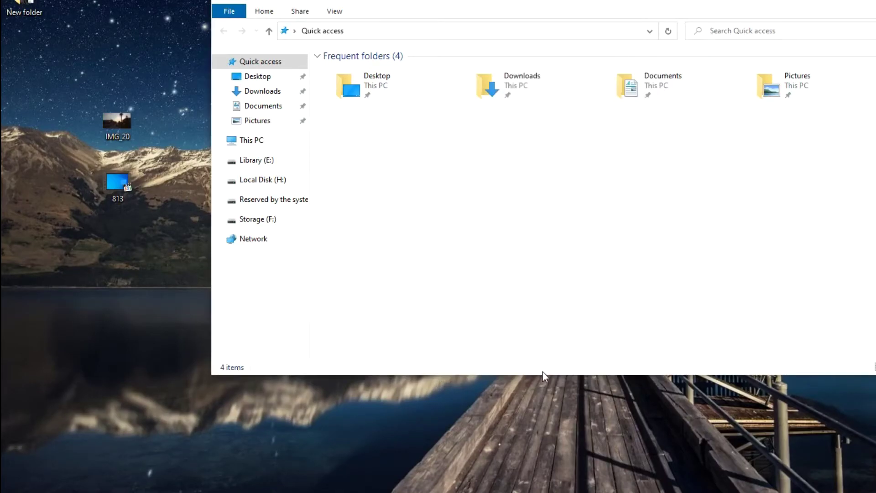
{"action": "left_click", "coordinate": [336, 15]}
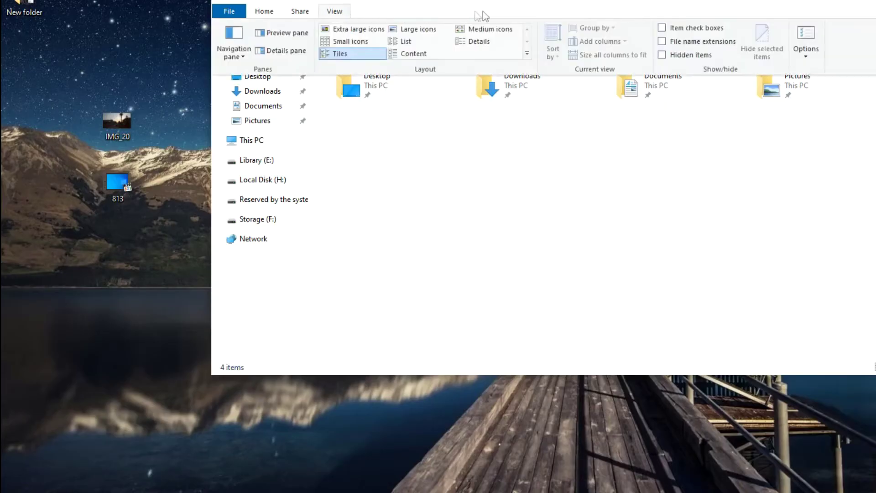
{"action": "left_click", "coordinate": [663, 42]}
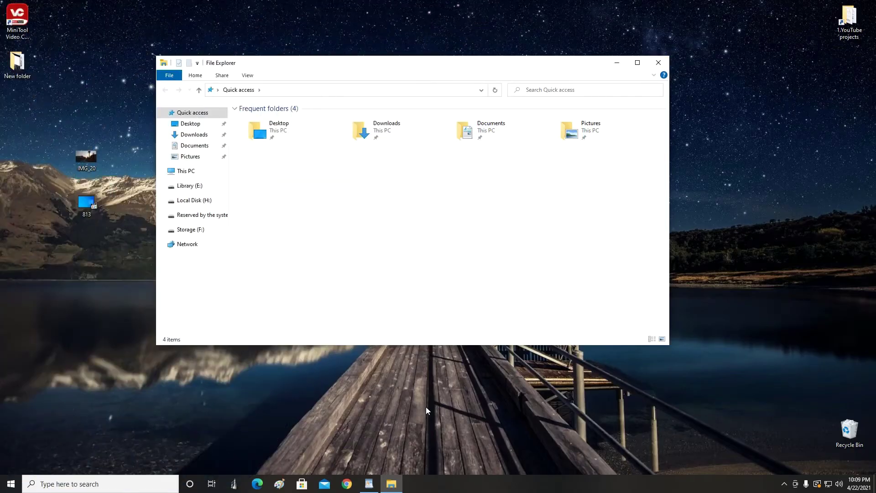
{"action": "right_click", "coordinate": [389, 484]}
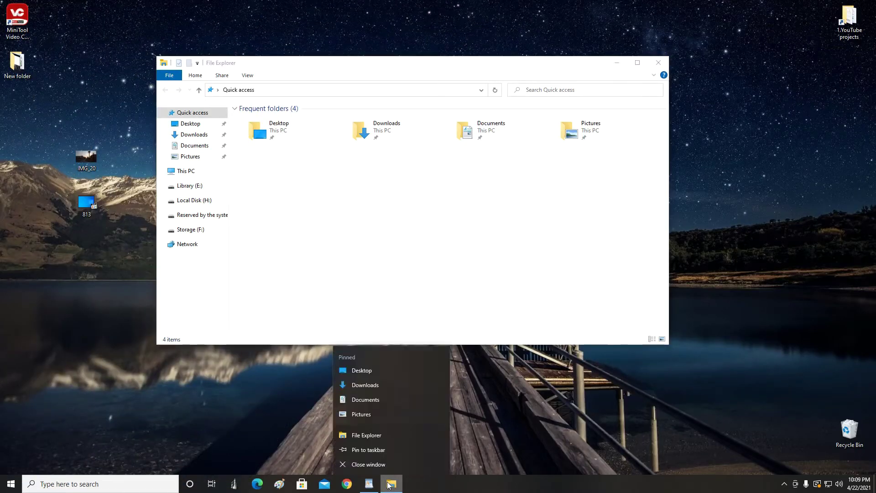
{"action": "left_click", "coordinate": [373, 451]}
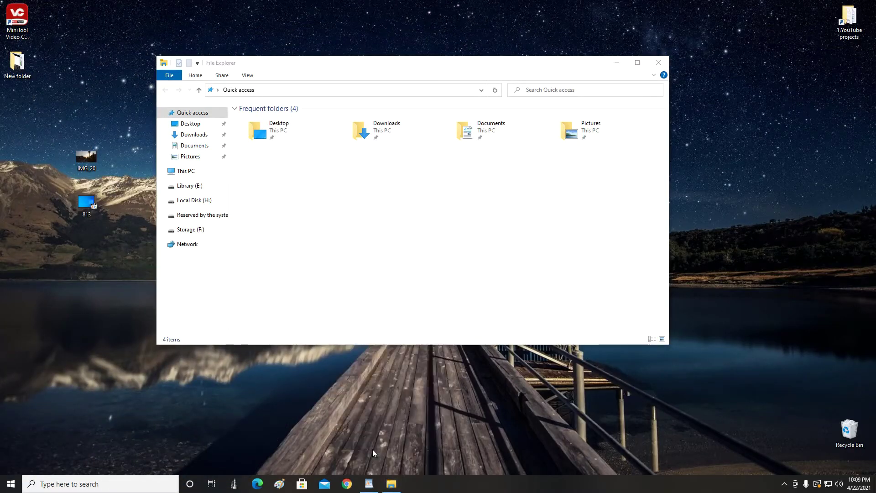
- Reopen File Explorer at This PC, open Local Disk (C:), and show hidden items
{"action": "left_click", "coordinate": [656, 63]}
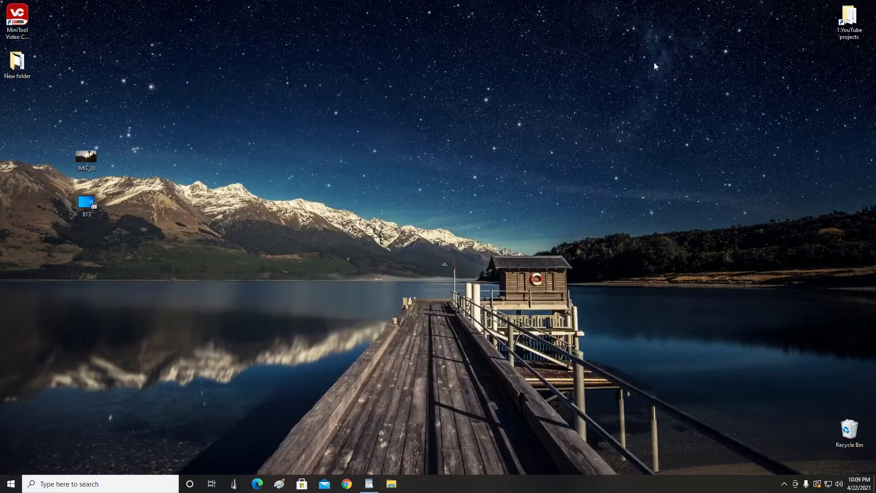
{"action": "left_click", "coordinate": [391, 484]}
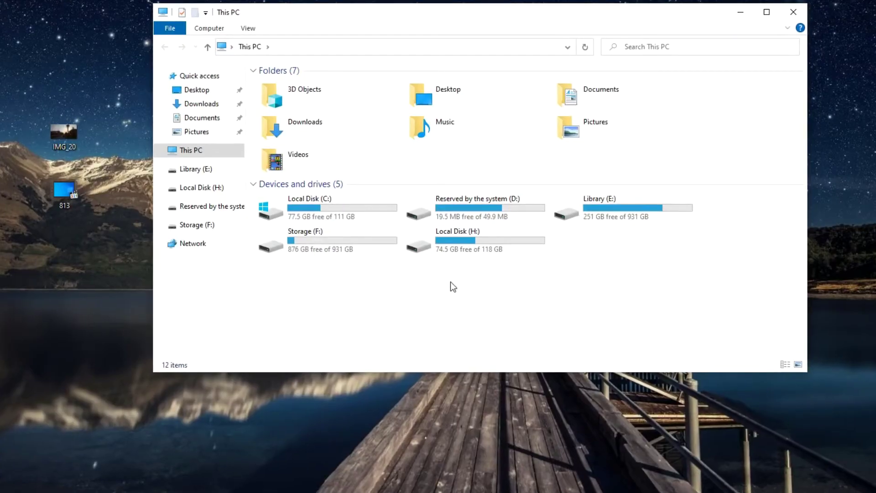
{"action": "double_click", "coordinate": [351, 210]}
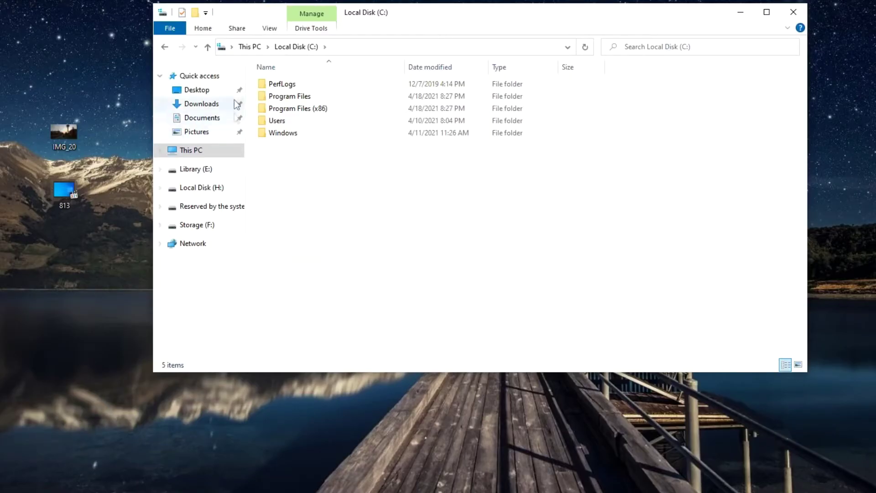
{"action": "left_click", "coordinate": [269, 28]}
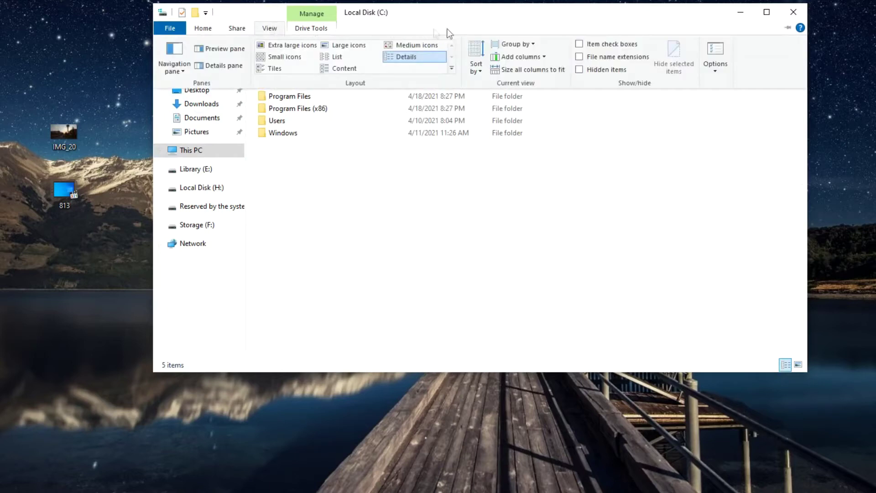
{"action": "left_click", "coordinate": [579, 70]}
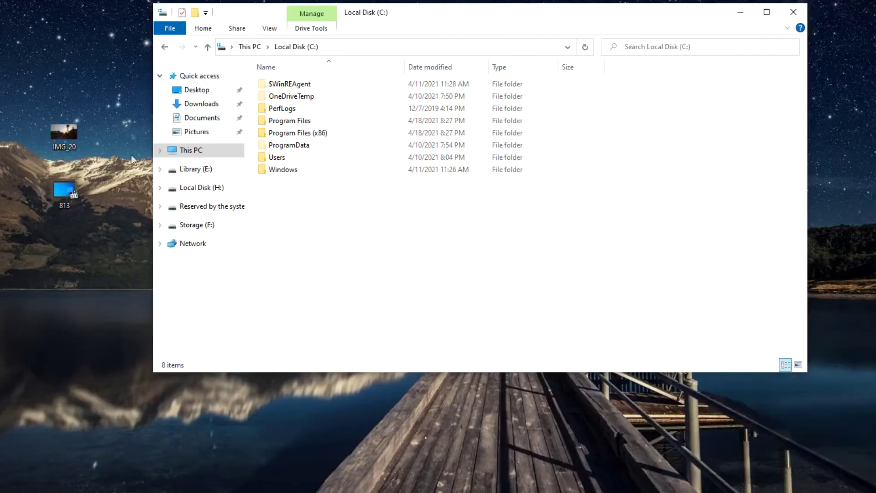
- Uncheck Minimize the Ribbon in the Quick Access Toolbar list, then go to Documents
{"action": "left_click", "coordinate": [206, 14]}
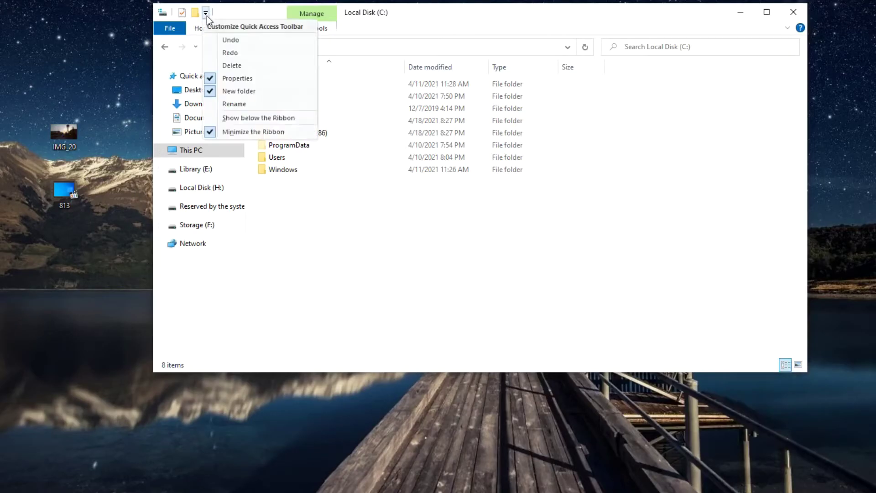
{"action": "left_click", "coordinate": [209, 132]}
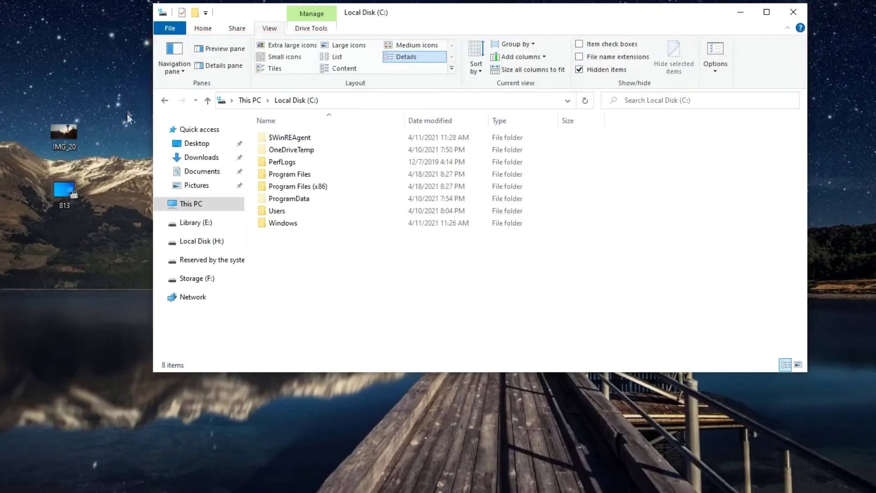
{"action": "left_click", "coordinate": [220, 176]}
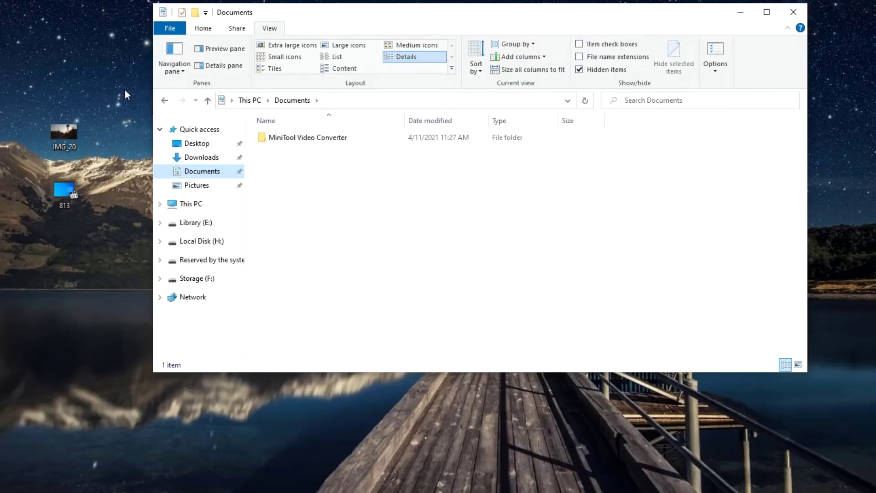
- Turn Minimize the Ribbon back on from the Quick Access Toolbar list and close Explorer
{"action": "left_click", "coordinate": [206, 13]}
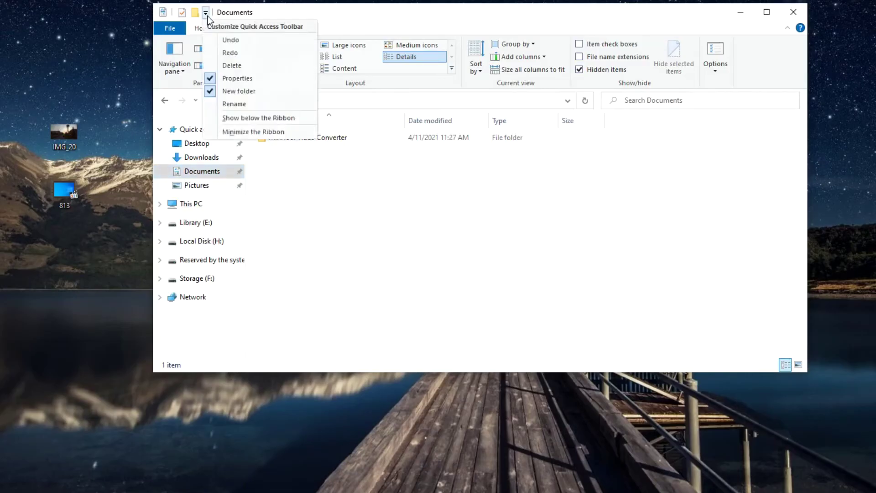
{"action": "left_click", "coordinate": [215, 132]}
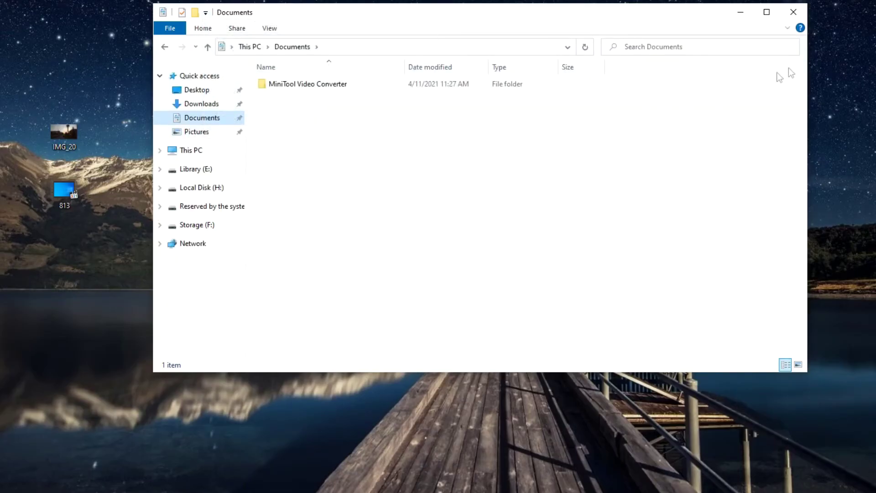
{"action": "left_click", "coordinate": [794, 12]}
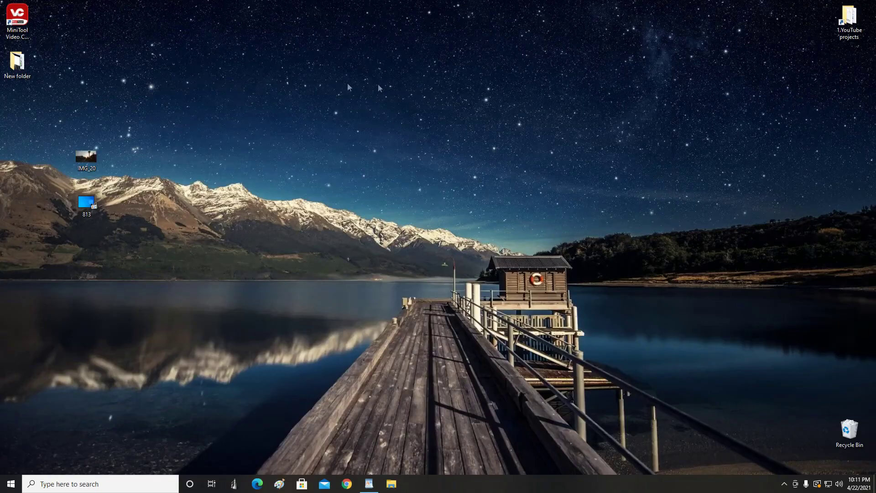
- Open the desktop's New folder and create a subfolder with the default name New folder
{"action": "double_click", "coordinate": [19, 62]}
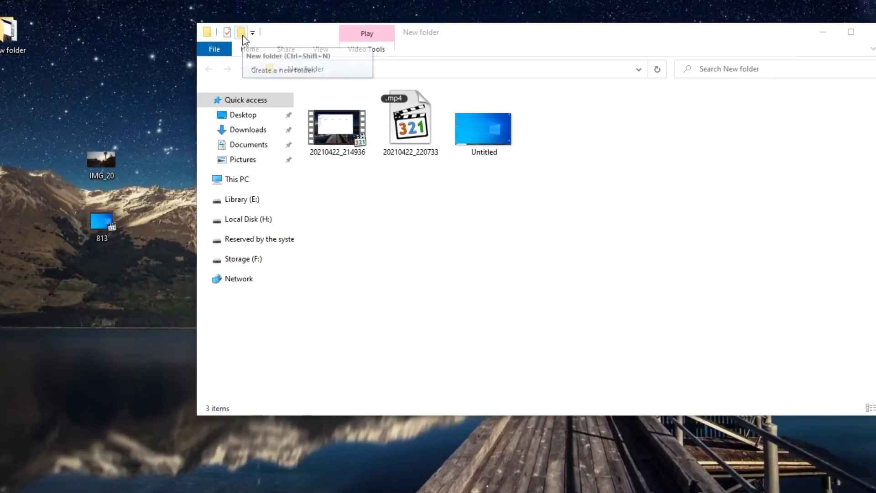
{"action": "left_click", "coordinate": [242, 33]}
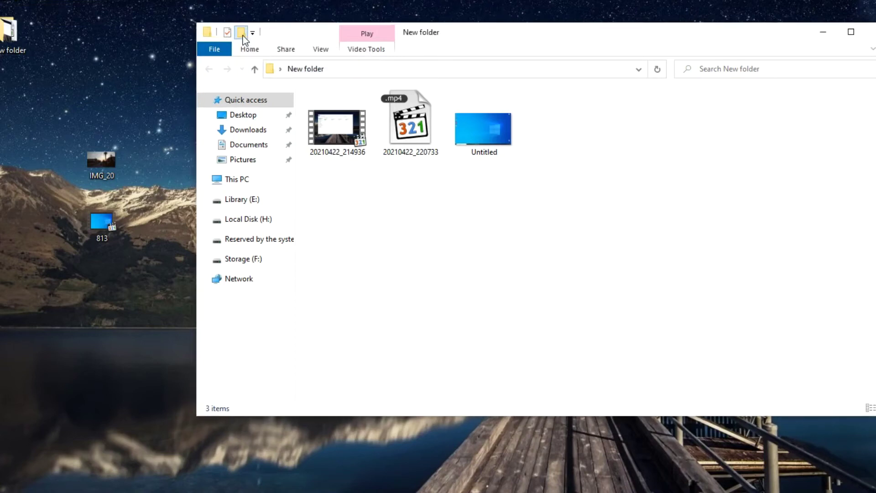
{"action": "left_click", "coordinate": [335, 192]}
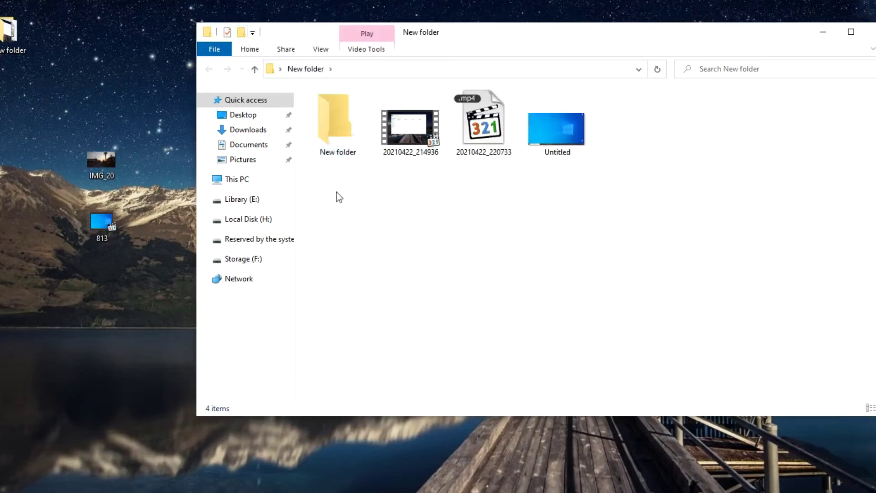
{"action": "right_click", "coordinate": [336, 191]}
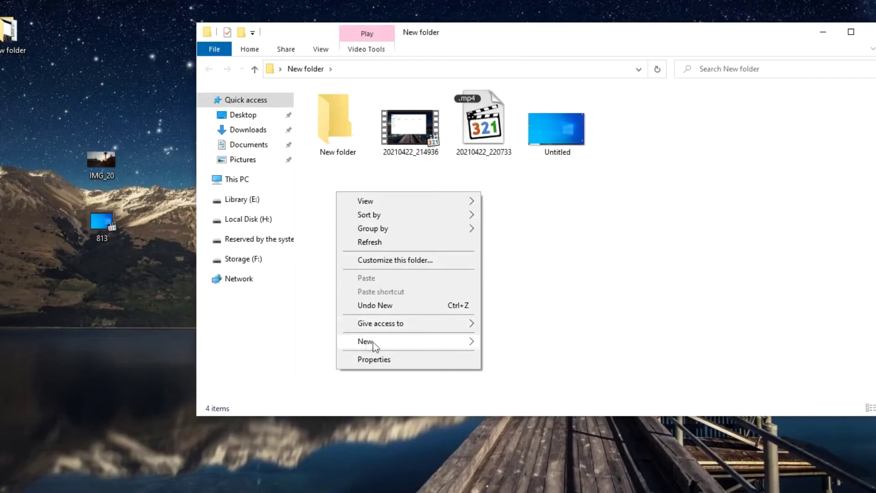
{"action": "mouse_move", "coordinate": [458, 343]}
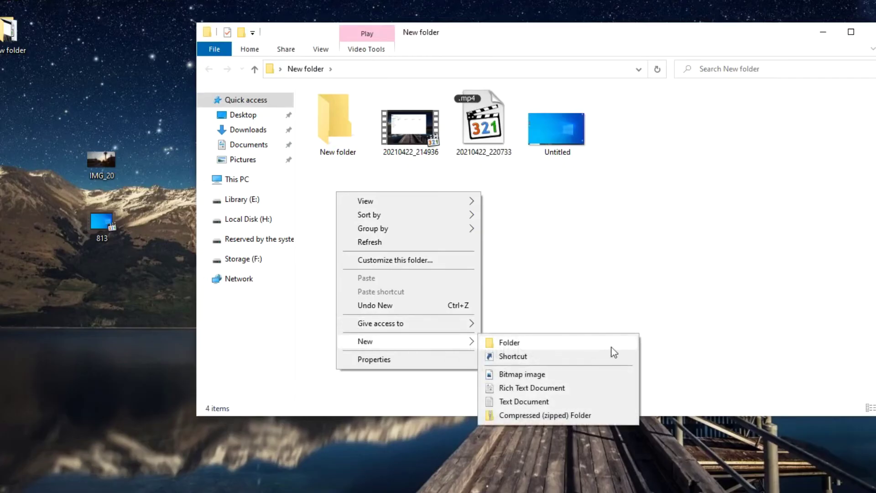
{"action": "left_click", "coordinate": [565, 306]}
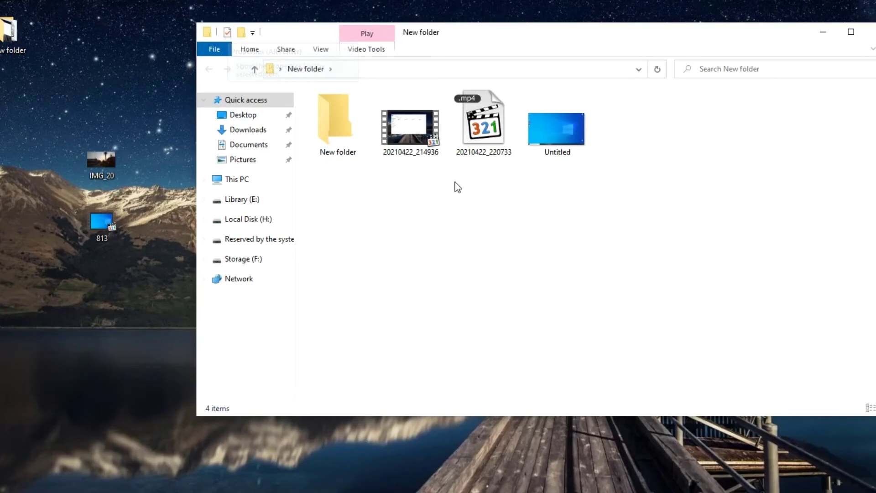
{"action": "left_click", "coordinate": [559, 127]}
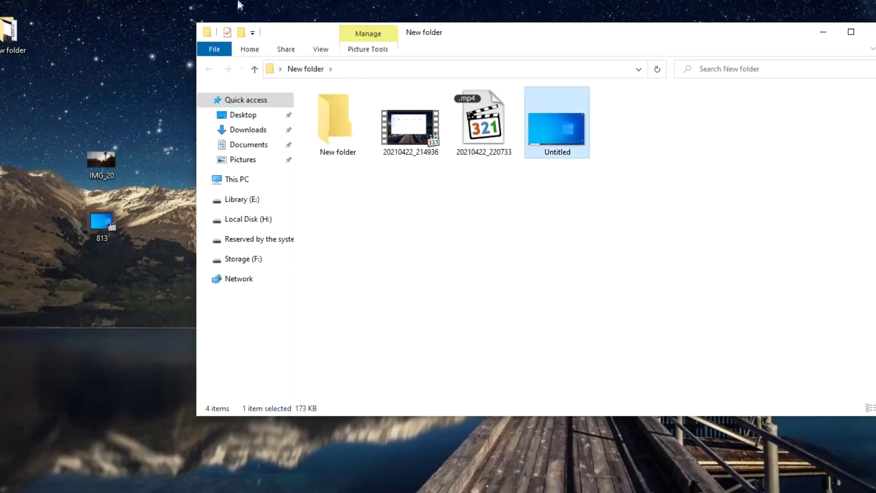
{"action": "left_click", "coordinate": [228, 31]}
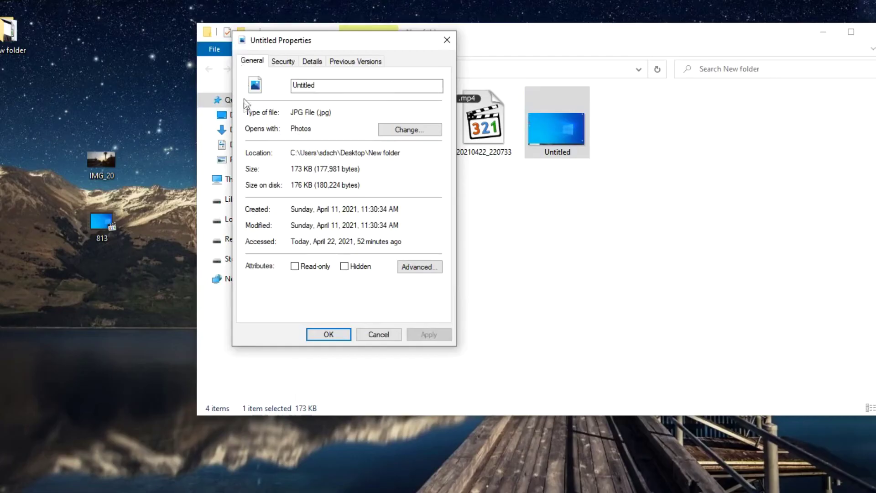
{"action": "left_click", "coordinate": [315, 335]}
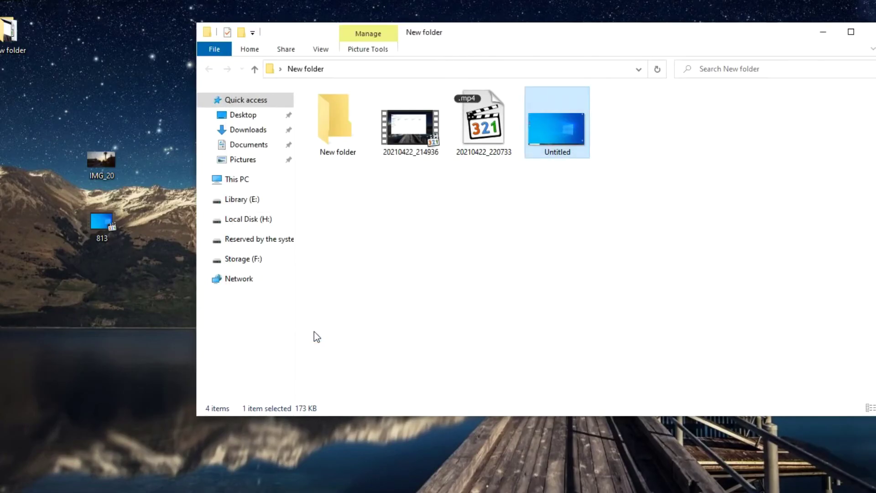
{"action": "right_click", "coordinate": [556, 136]}
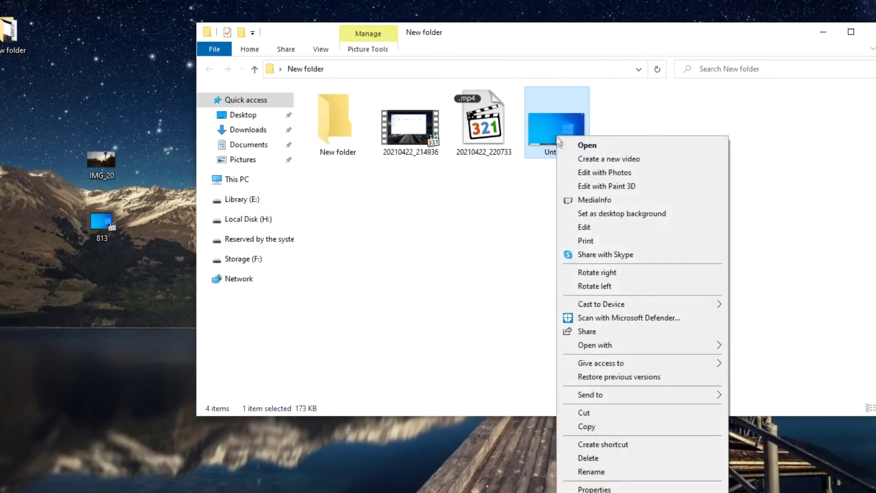
{"action": "left_click", "coordinate": [570, 489]}
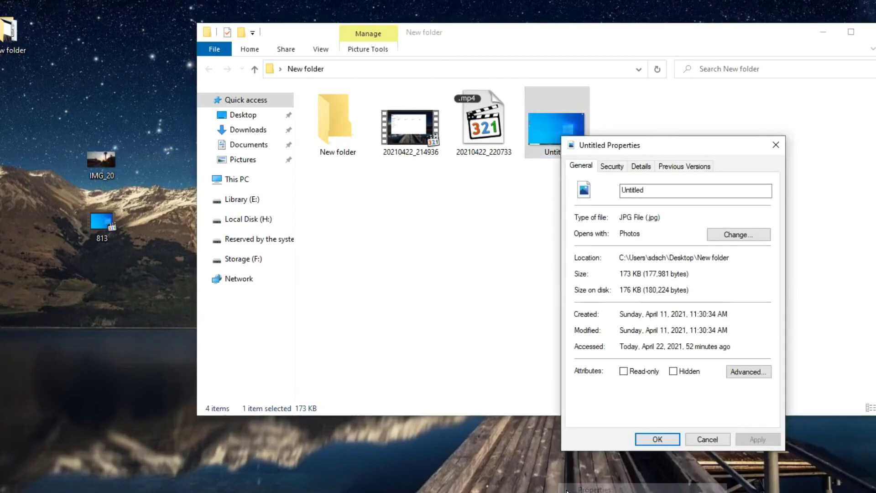
{"action": "left_click", "coordinate": [657, 439]}
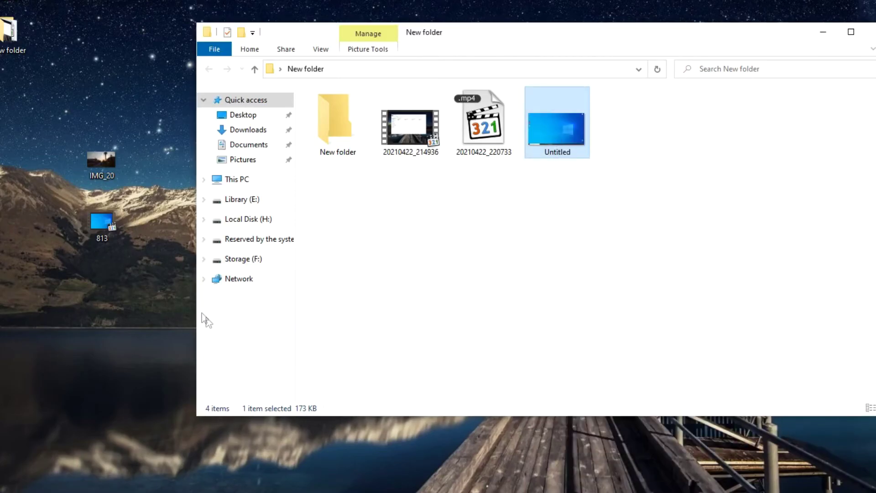
- Add Delete, Redo and Undo commands to the Quick Access Toolbar
{"action": "left_click", "coordinate": [253, 33]}
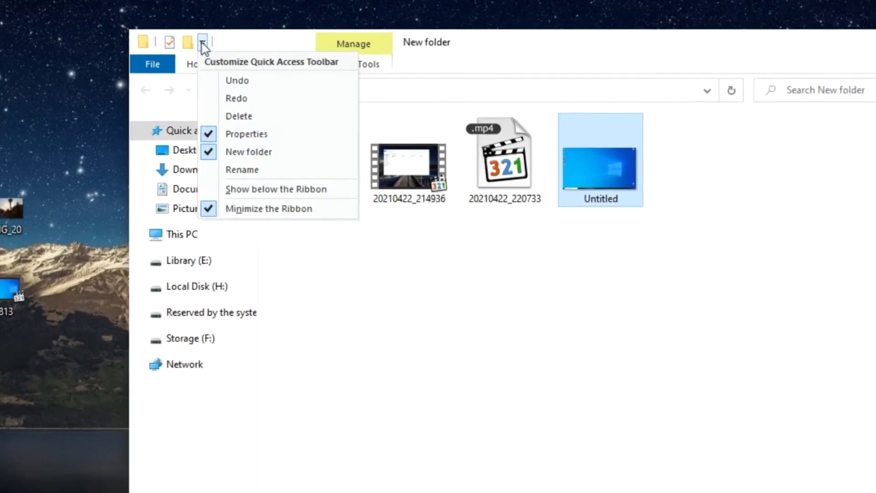
{"action": "left_click", "coordinate": [218, 117]}
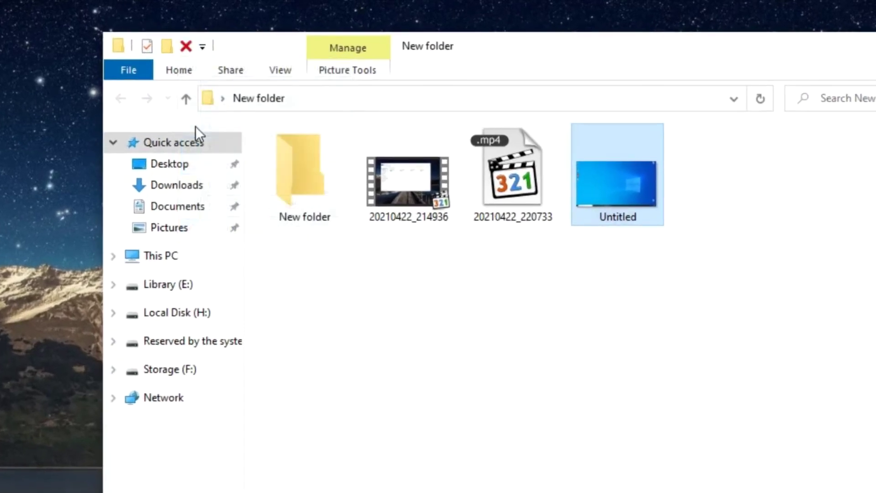
{"action": "left_click", "coordinate": [202, 47]}
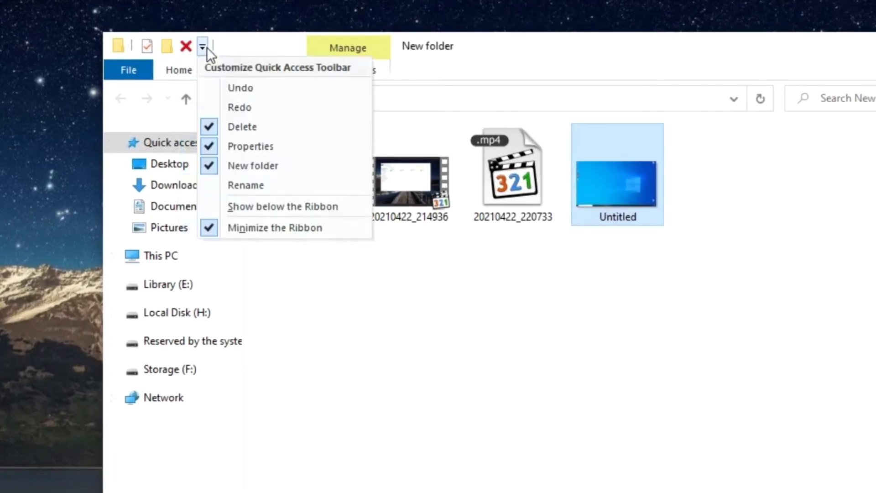
{"action": "left_click", "coordinate": [201, 109]}
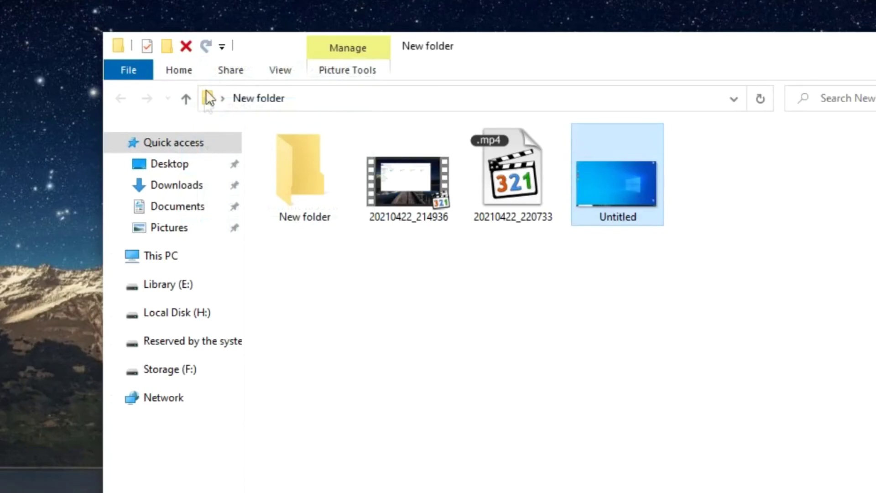
{"action": "left_click", "coordinate": [220, 48]}
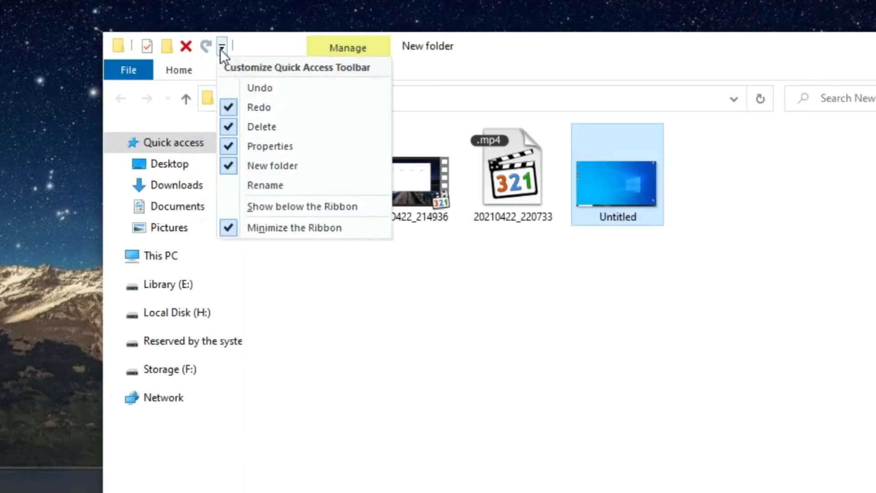
{"action": "left_click", "coordinate": [226, 91]}
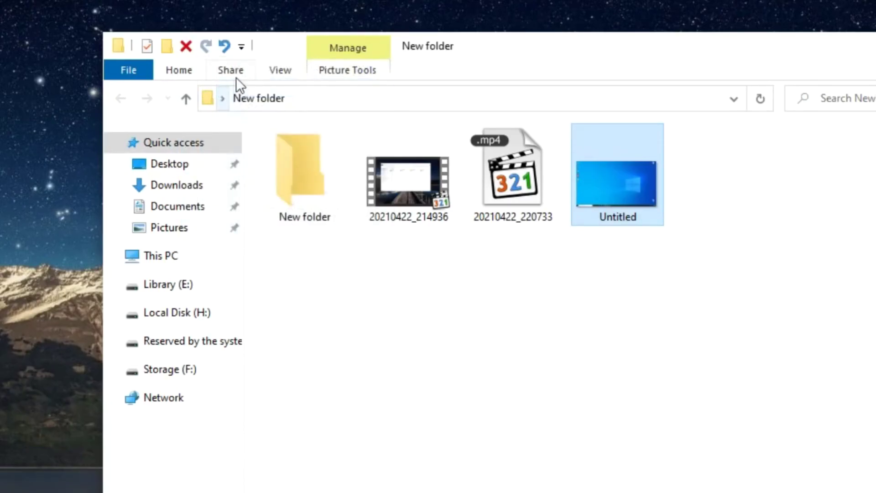
- Move the Quick Access Toolbar below the ribbon, back above it, then minimise the window
{"action": "left_click", "coordinate": [242, 47]}
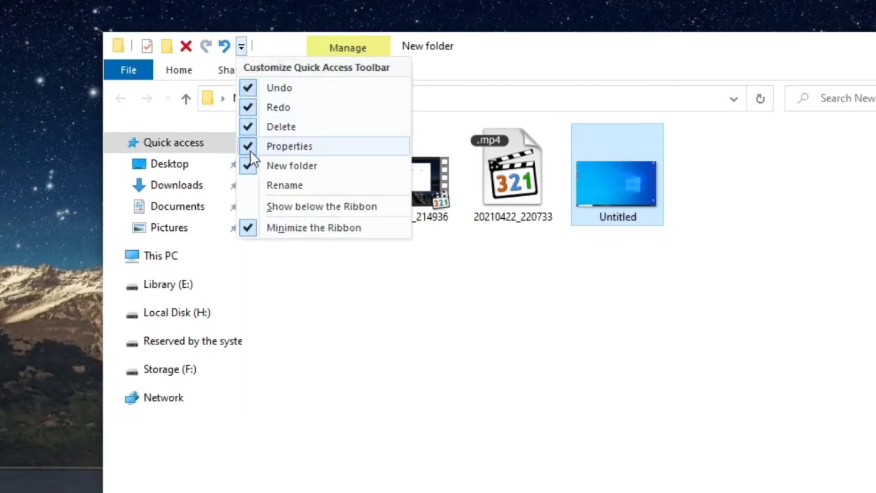
{"action": "left_click", "coordinate": [250, 204]}
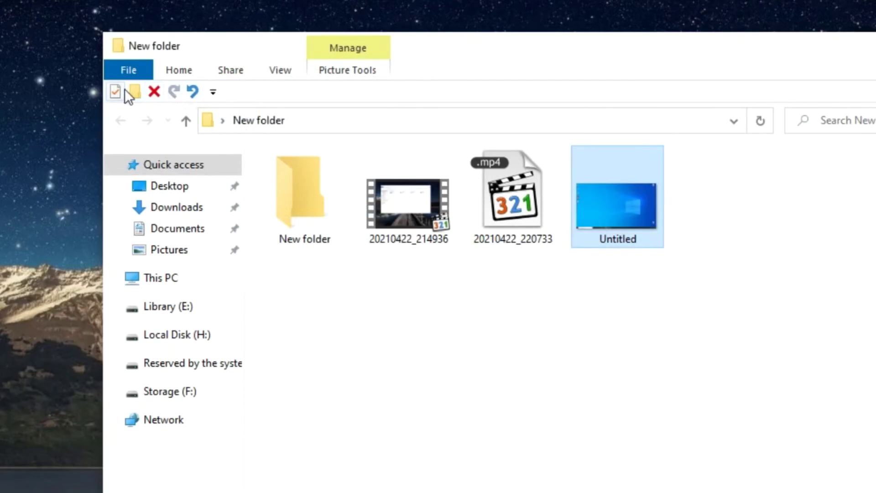
{"action": "left_click", "coordinate": [212, 91]}
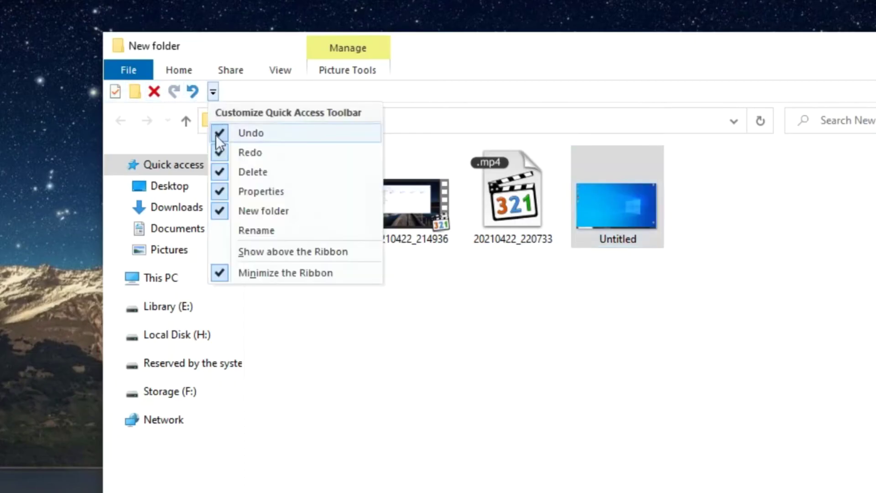
{"action": "left_click", "coordinate": [218, 250]}
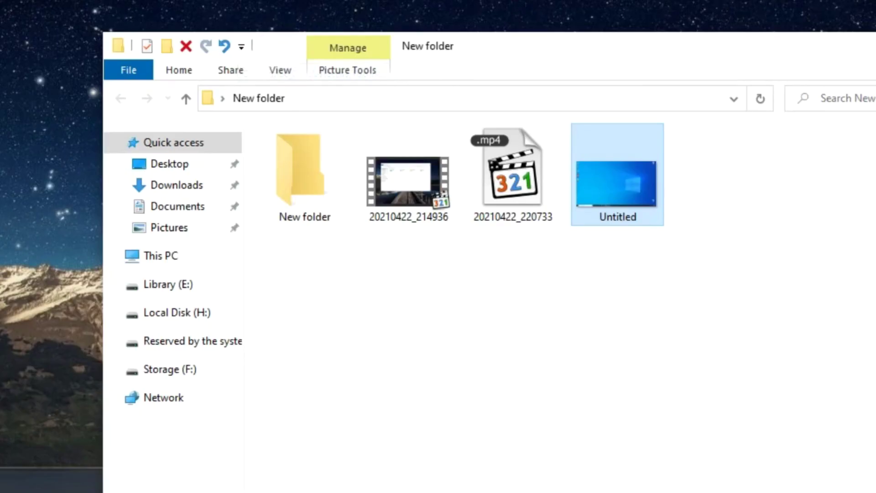
{"action": "left_click", "coordinate": [658, 61]}
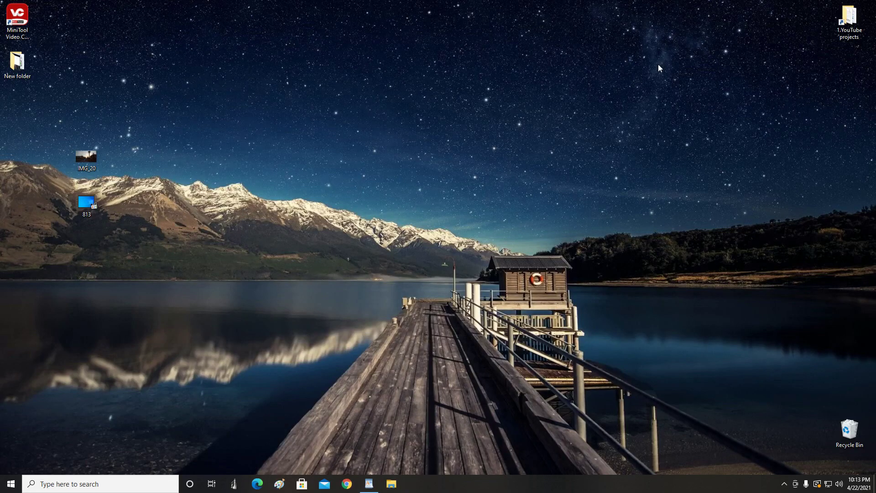